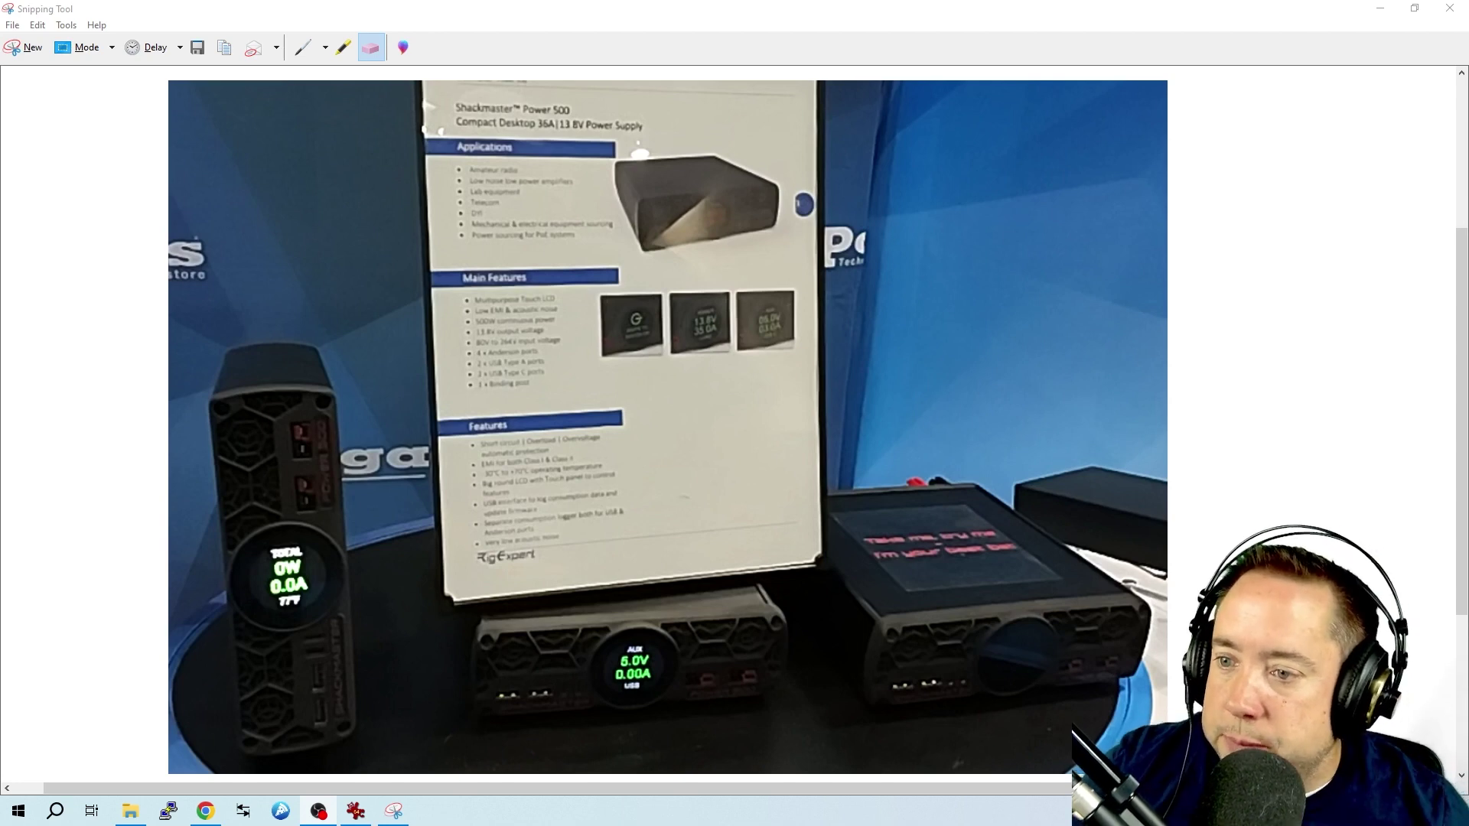
Step: Draw a red pen loop around the two upper ports above the left device's round display
left_click(300, 48)
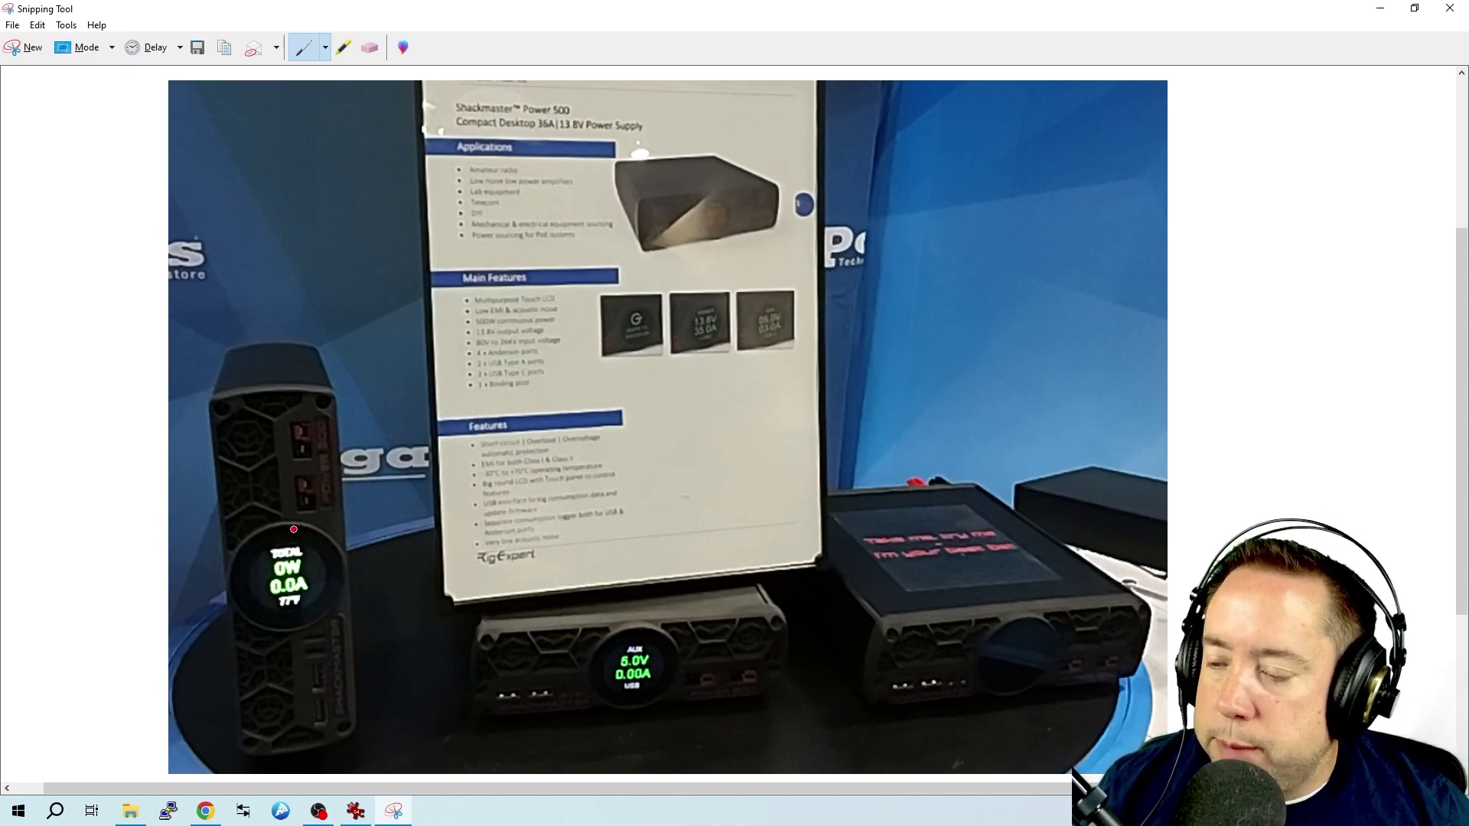
mouse_move(296, 530)
left_mouse_down()
mouse_move(232, 602)
mouse_move(283, 522)
left_mouse_up()
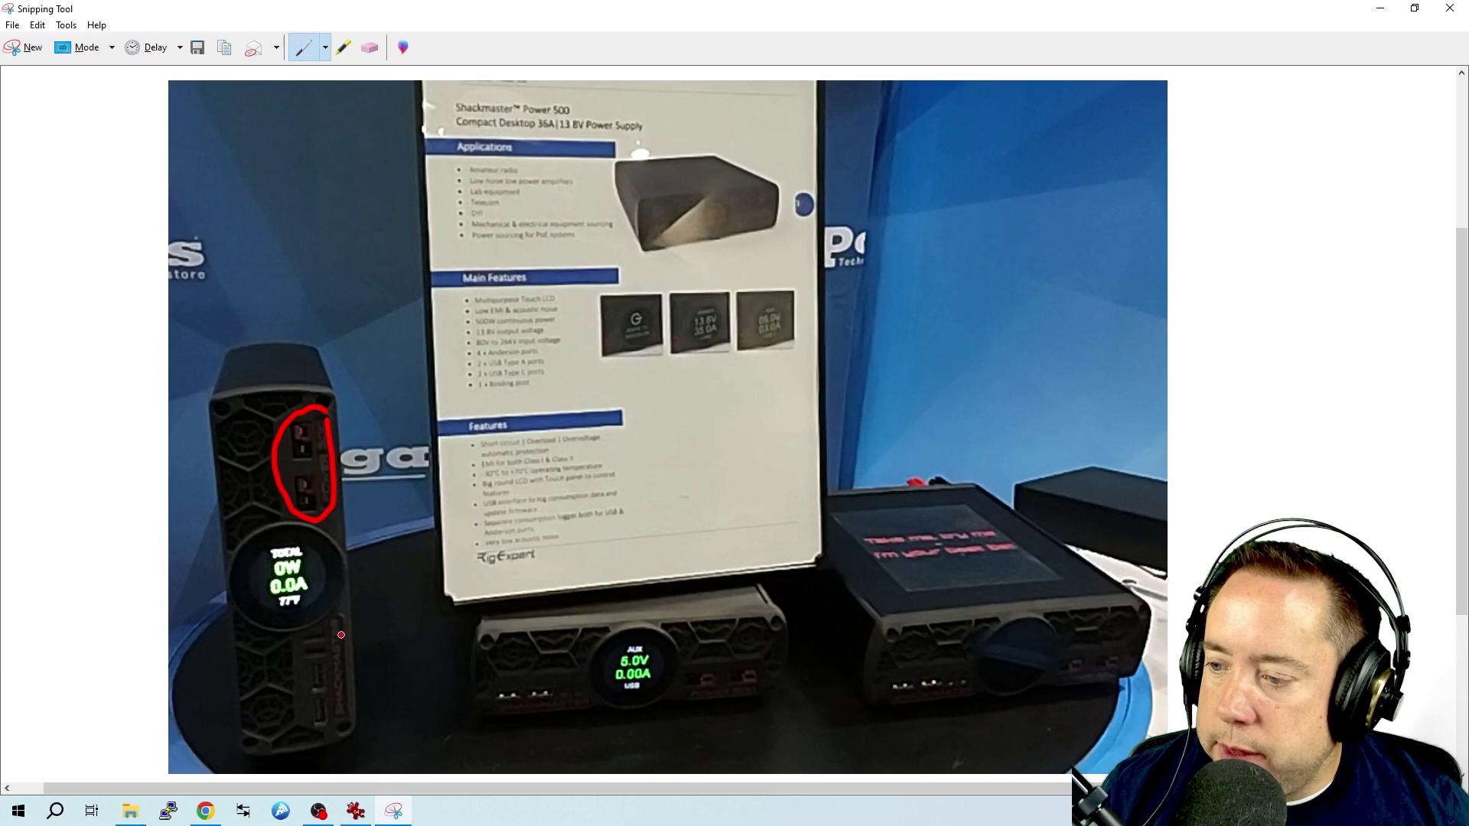
Step: Draw a red curve around the ports beneath the left device's round display
left_click_drag(291, 620, 335, 623)
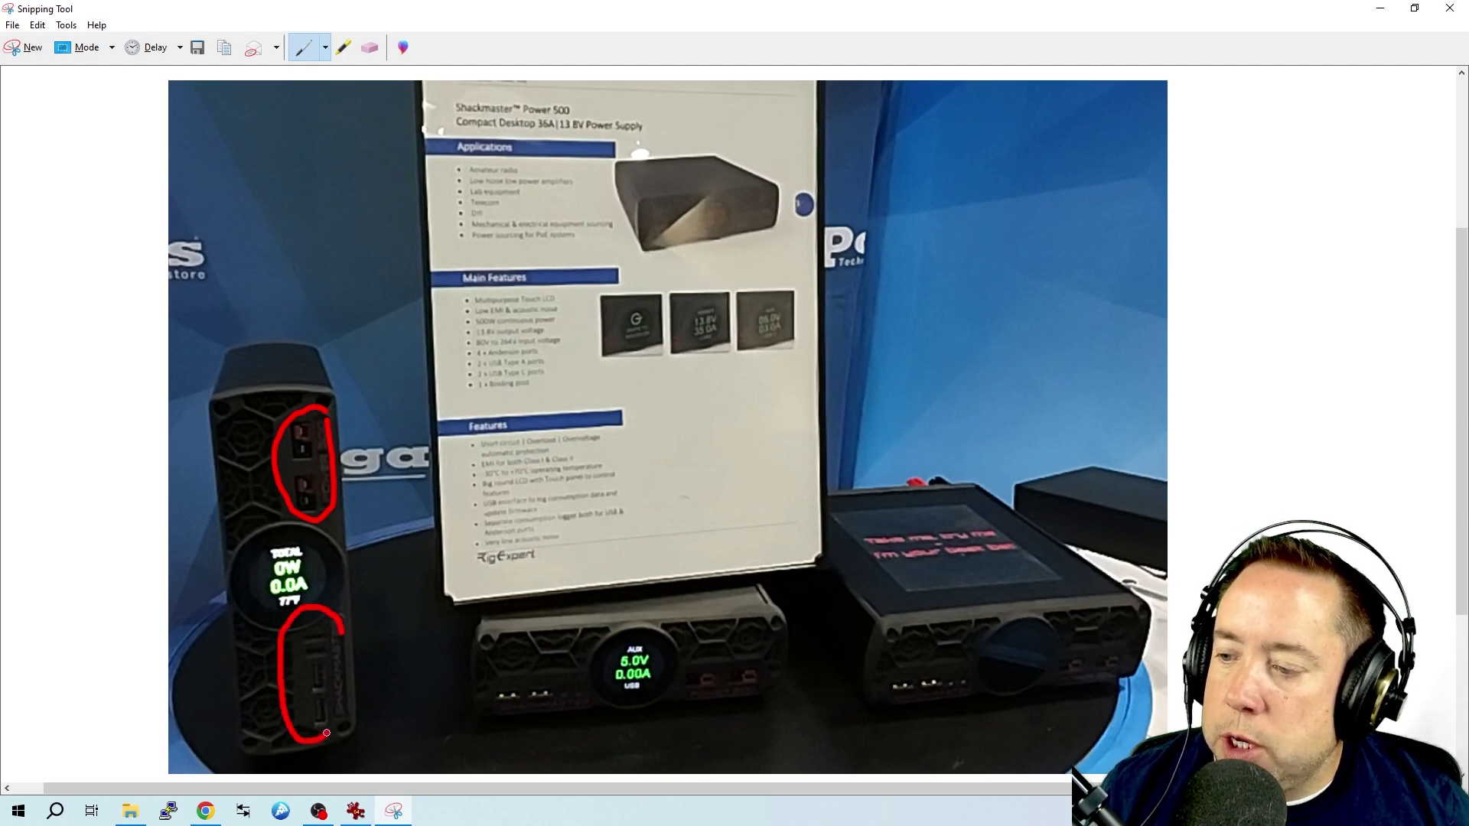